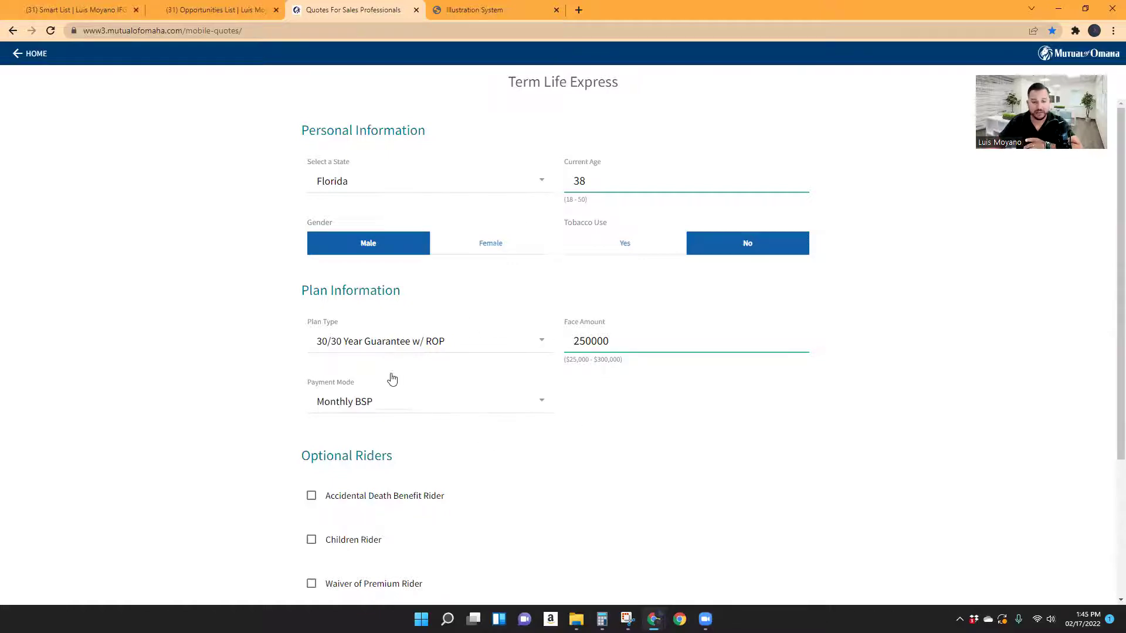
Calculate the Term Life Express quote for the 30/30 Year Guarantee w/ ROP plan with a 250000 face amount.
scroll(580, 384, "down", 3)
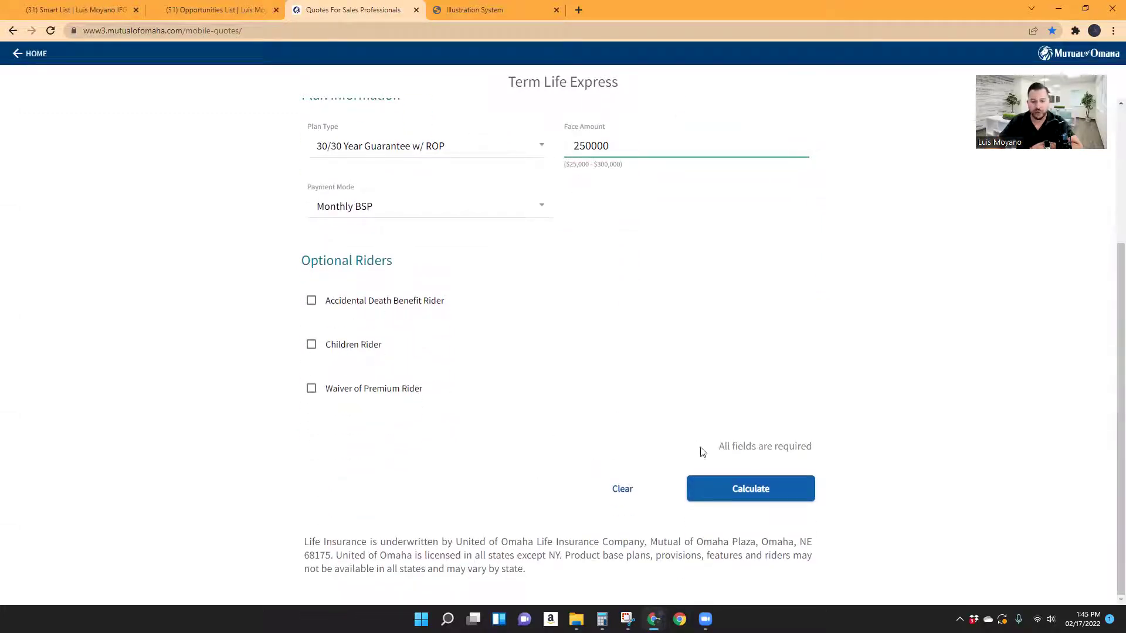
left_click(735, 499)
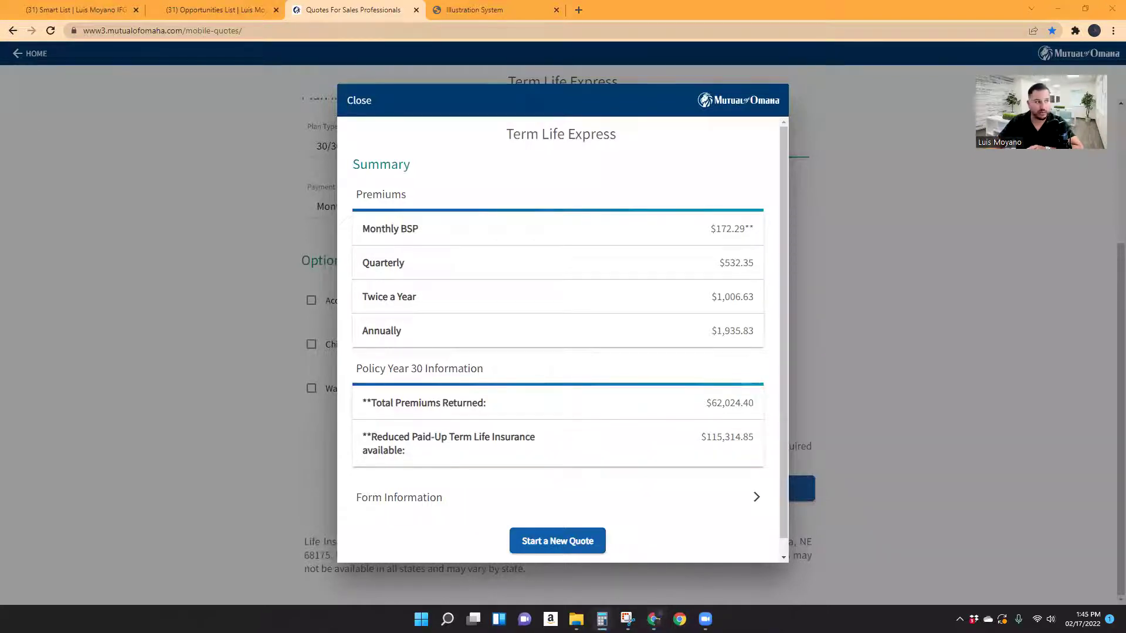
Switch to Calculator, narrow its window and place it so the premium figures in the quote summary stay readable.
key("alt+Tab")
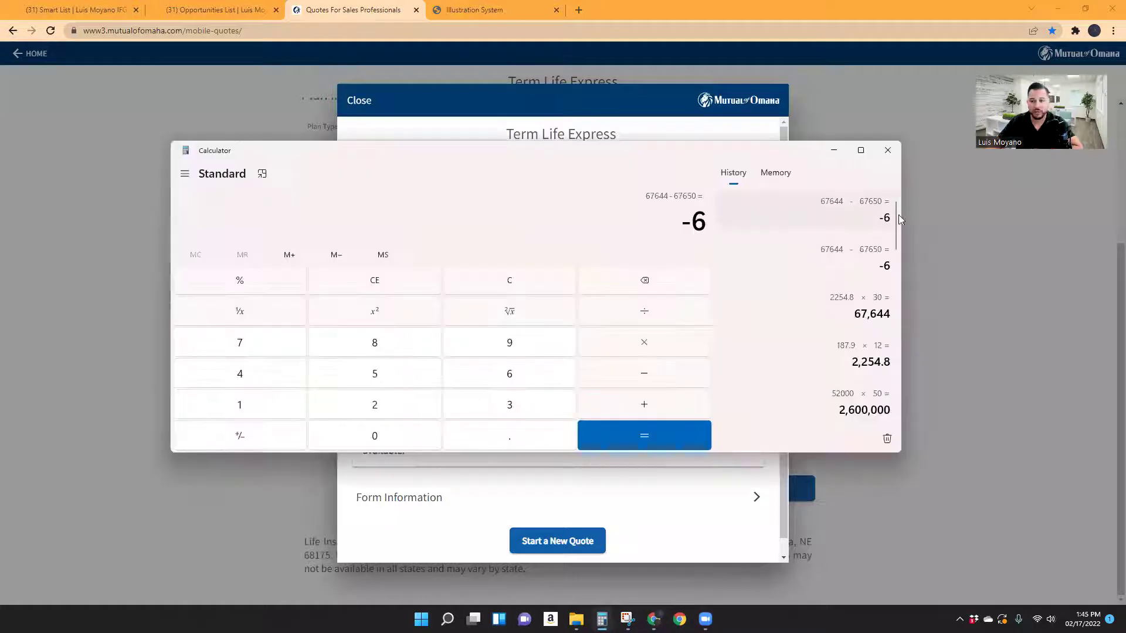
left_click_drag(901, 218, 437, 249)
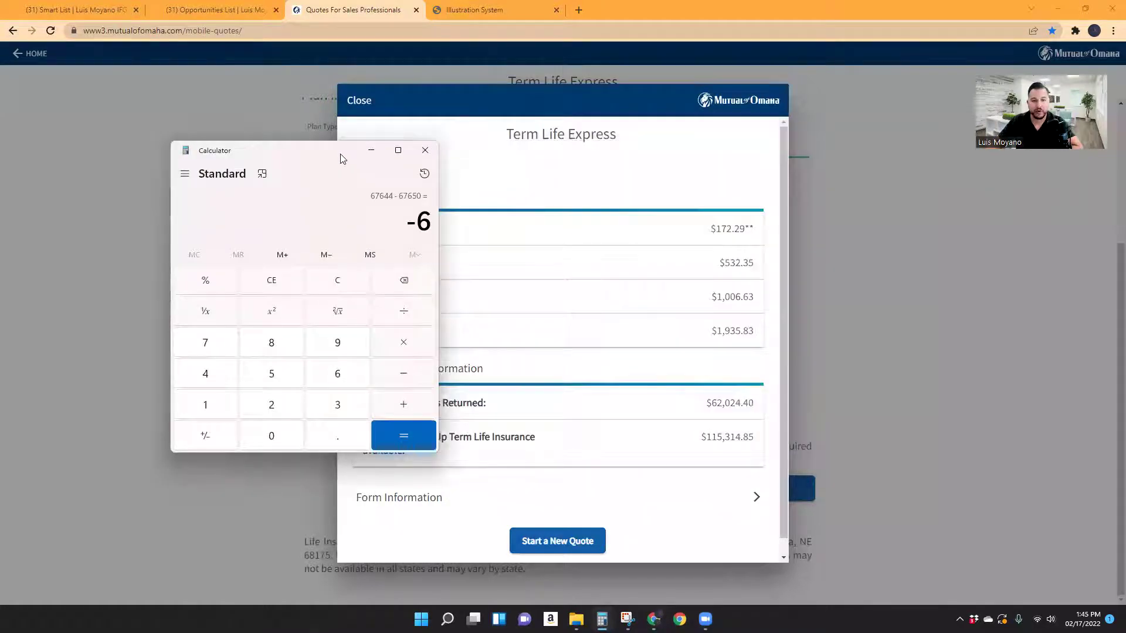
left_click_drag(301, 151, 254, 62)
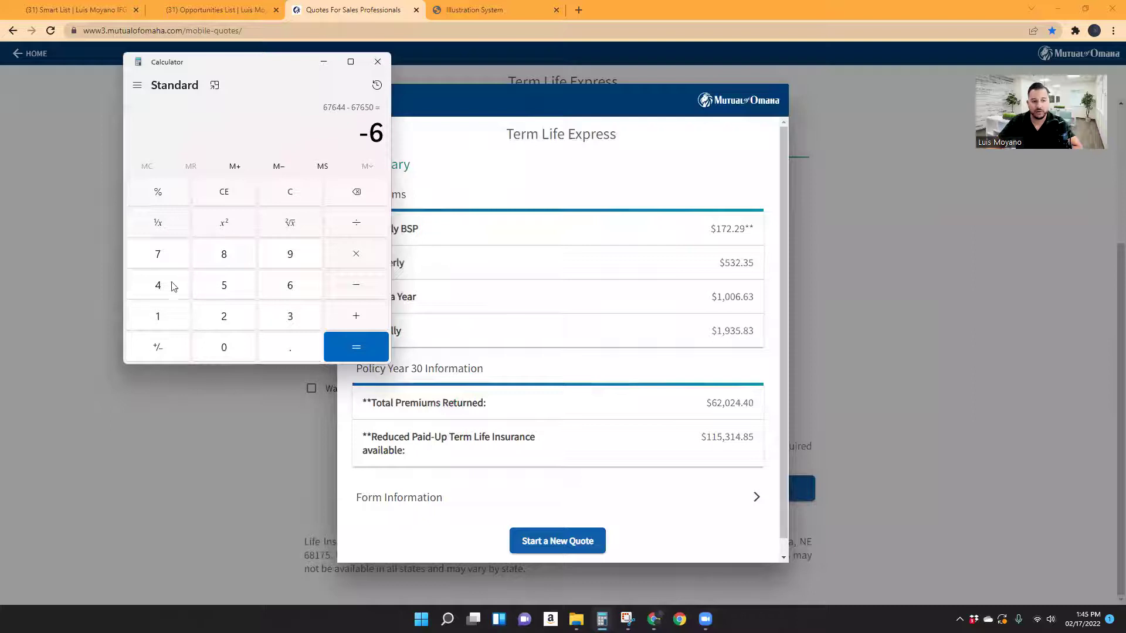
Multiply the monthly BSP premium of 172.29 by 12 to get the yearly cost.
left_click(157, 315)
left_click(166, 257)
left_click(218, 322)
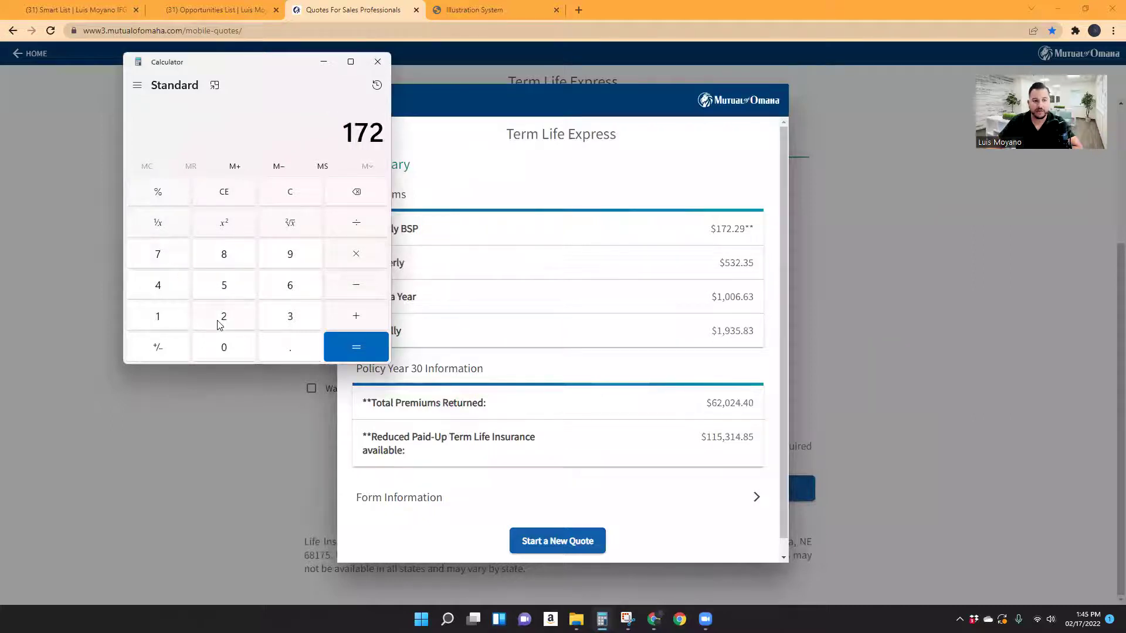
left_click(295, 353)
left_click(245, 325)
left_click(290, 247)
left_click(340, 258)
left_click(171, 314)
left_click(235, 324)
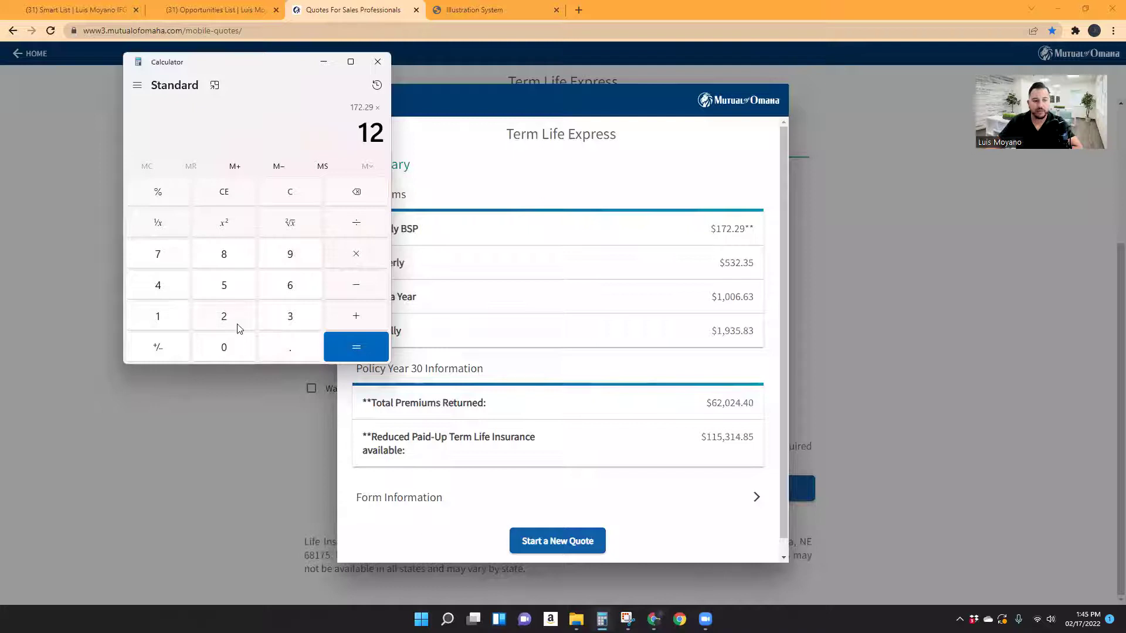
left_click(335, 347)
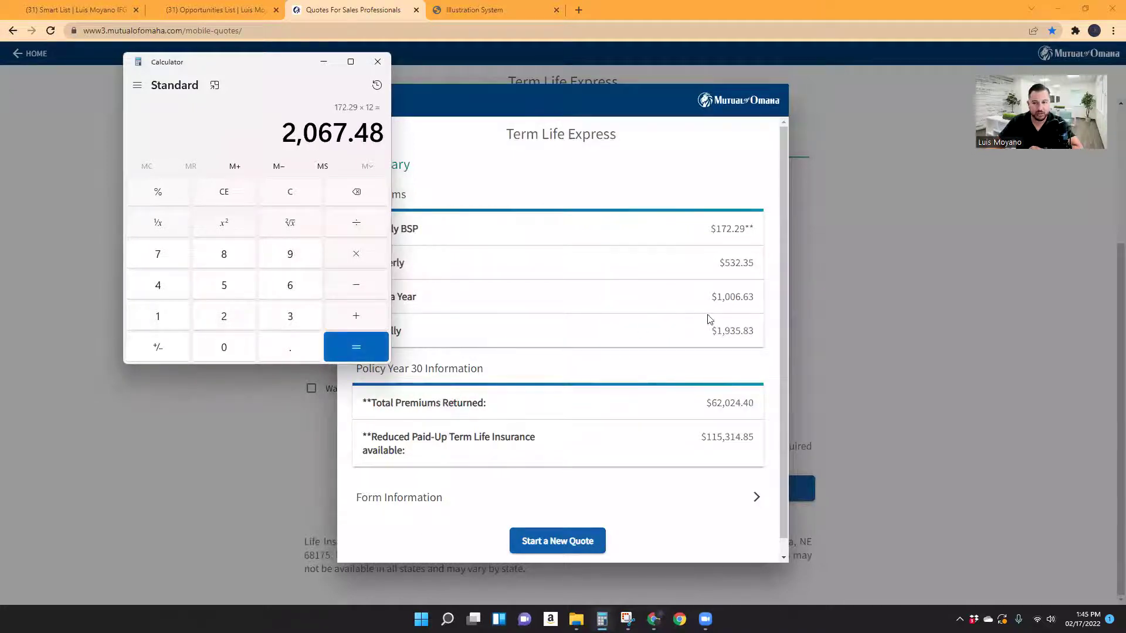
Multiply the yearly premium cost by 30 to get the total paid over the policy term.
left_click(354, 253)
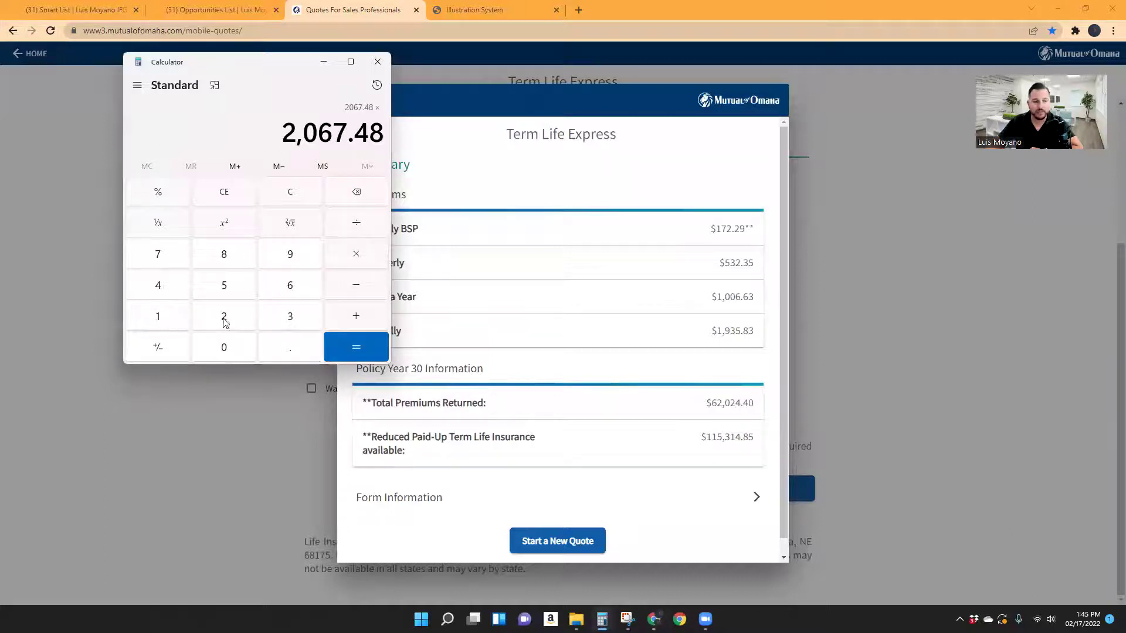
left_click(293, 317)
left_click(233, 347)
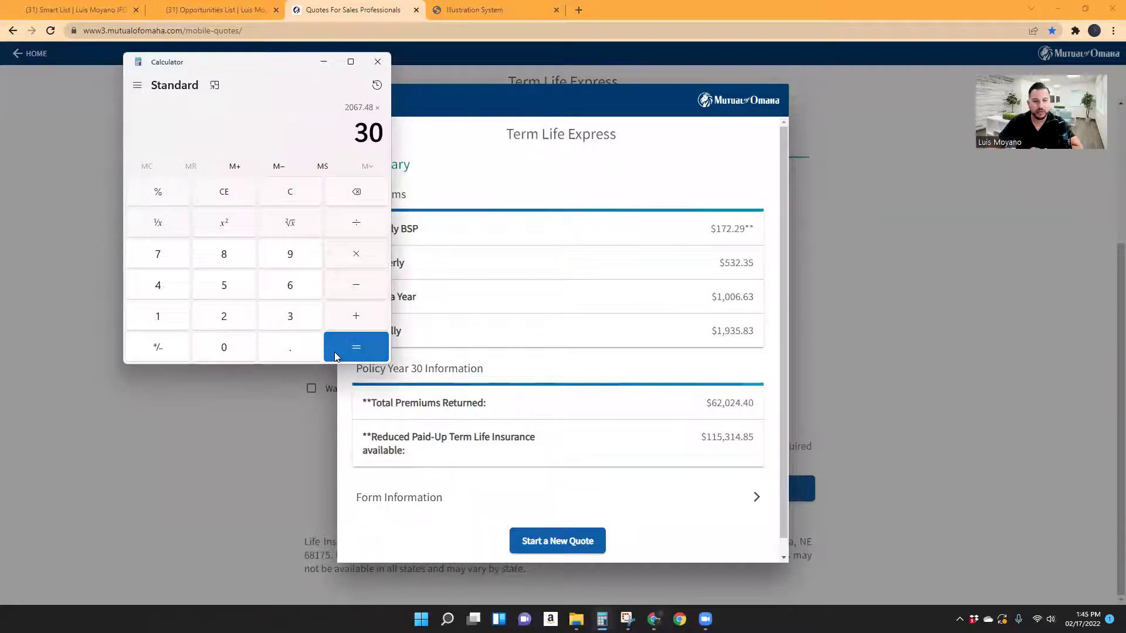
left_click(337, 355)
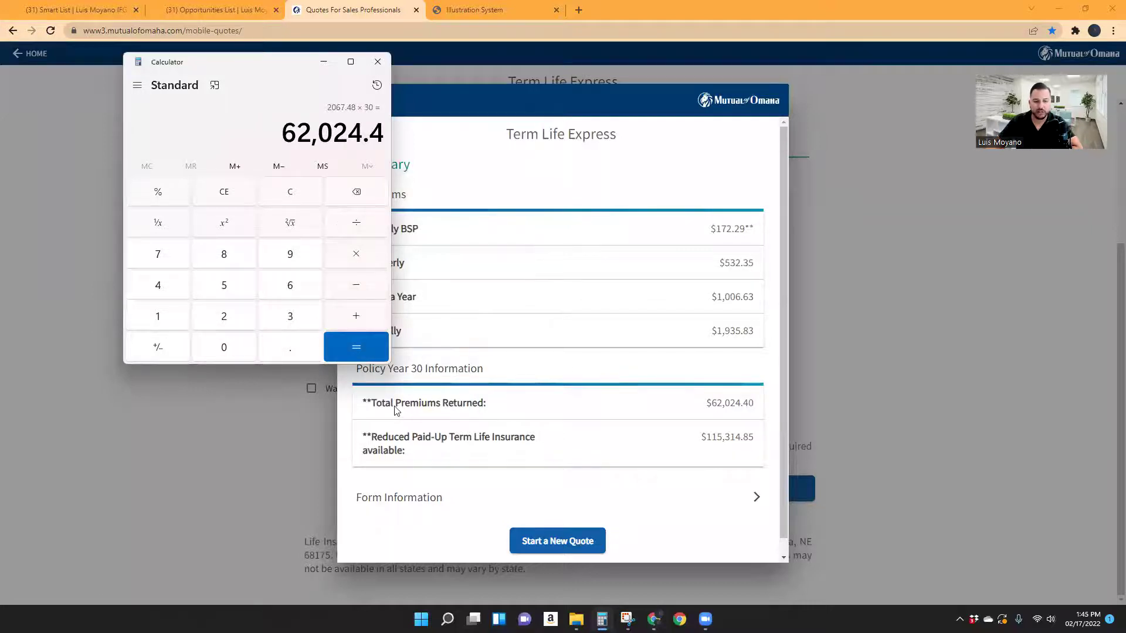
Compare the Mutual of Omaha quote summary with the Kansas City Life illustration for the same coverage, ending on the illustration.
left_click(699, 405)
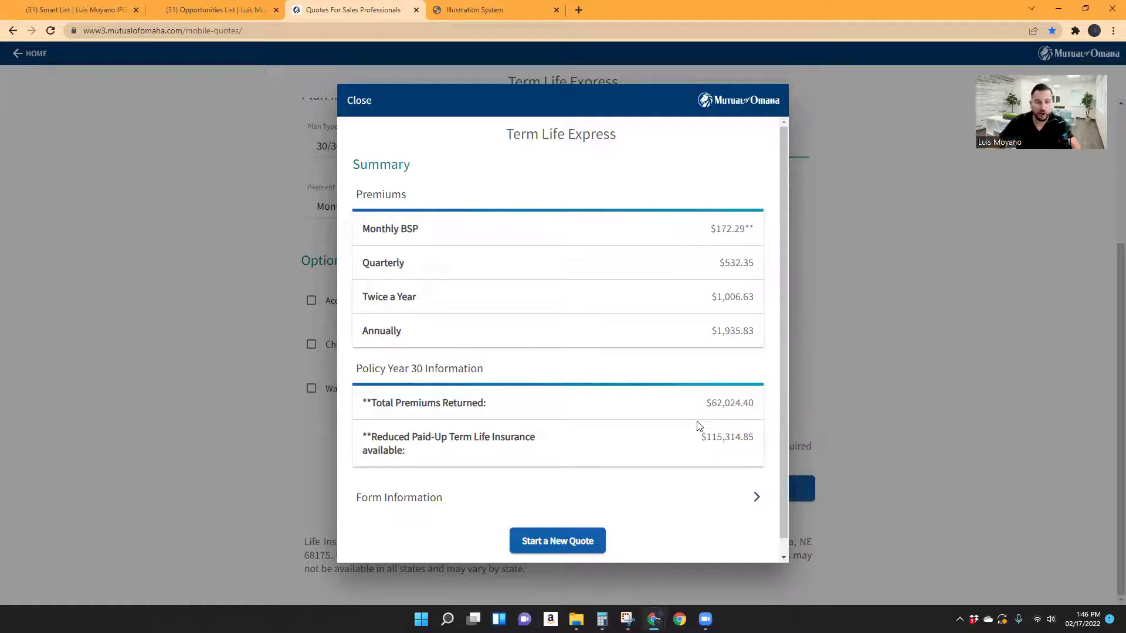
left_click(480, 10)
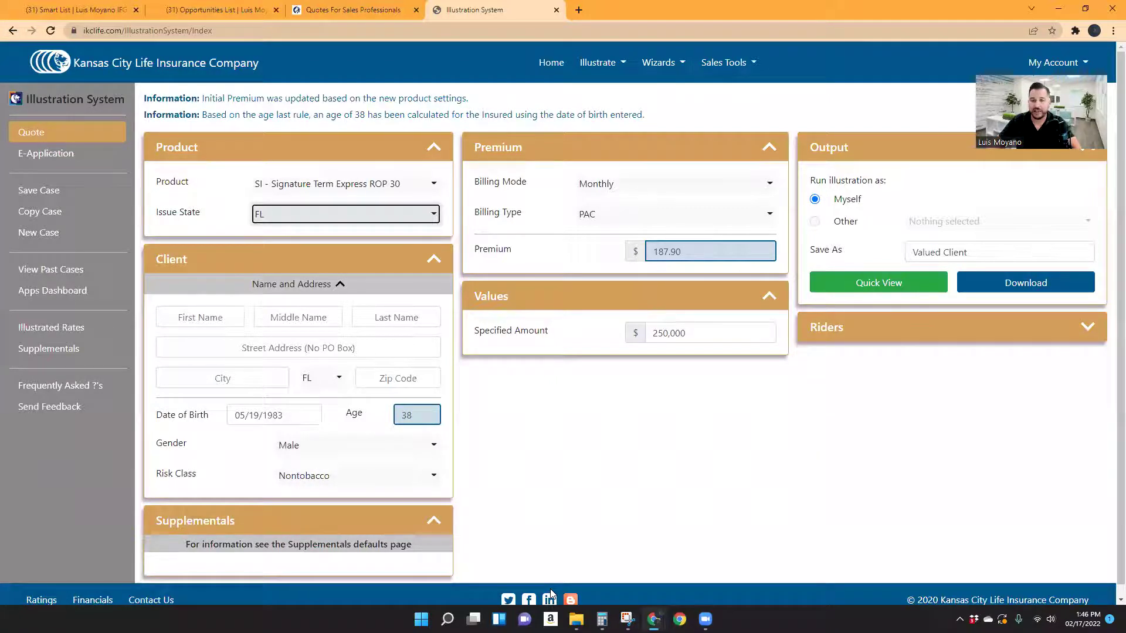
left_click(361, 13)
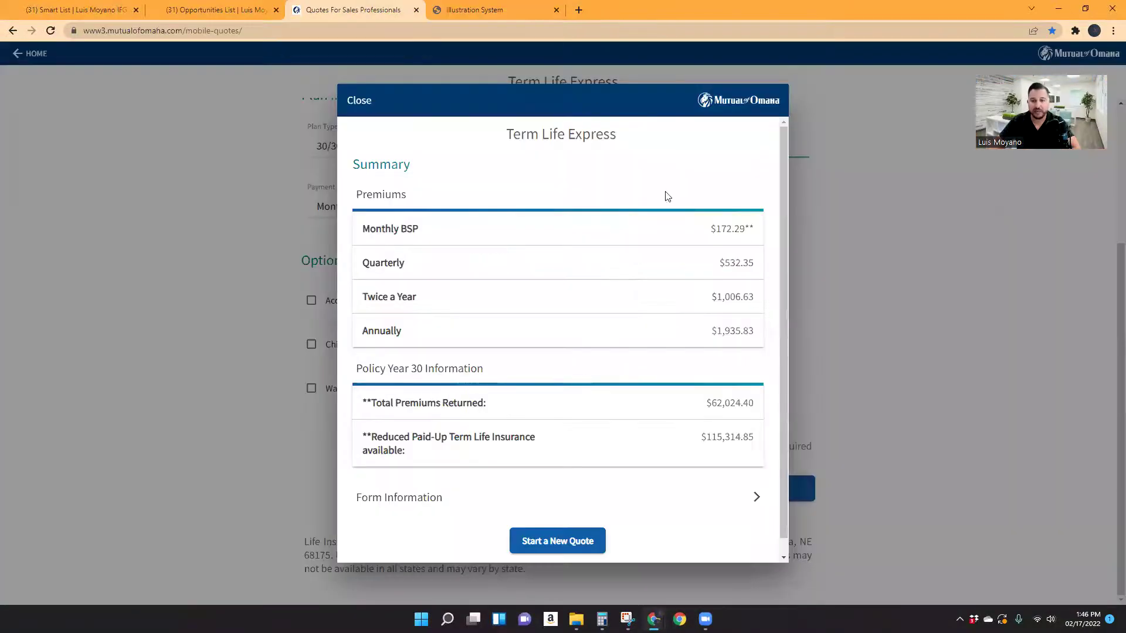
left_click(514, 9)
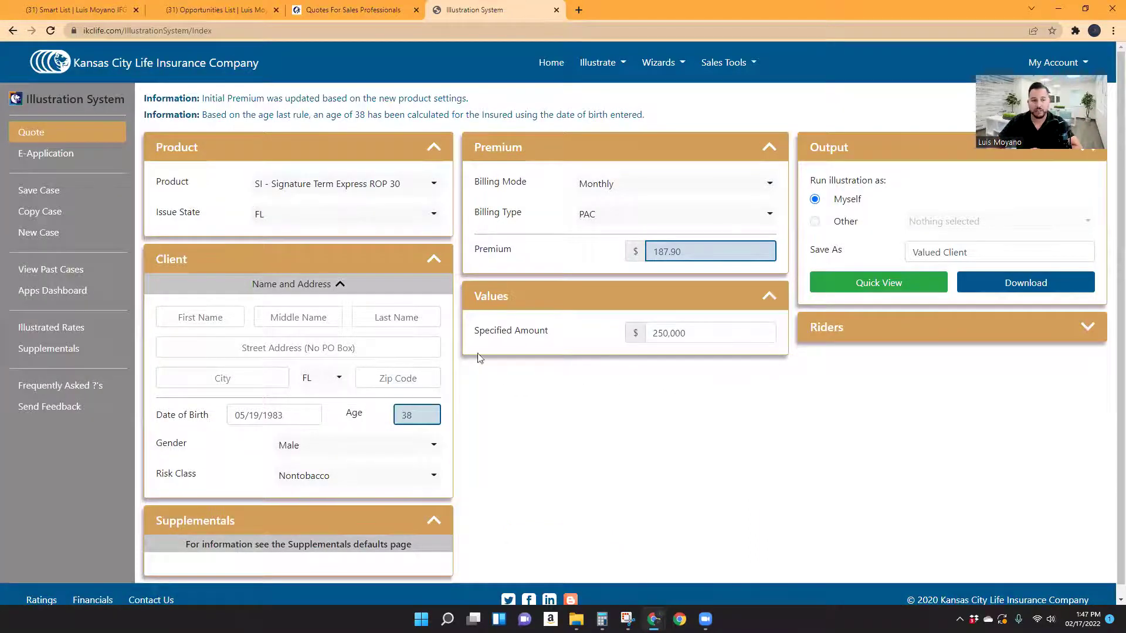
Change the illustration's product to the return-of-premium policy Cashback Life 30.
left_click(429, 184)
scroll(355, 389, "down", 5)
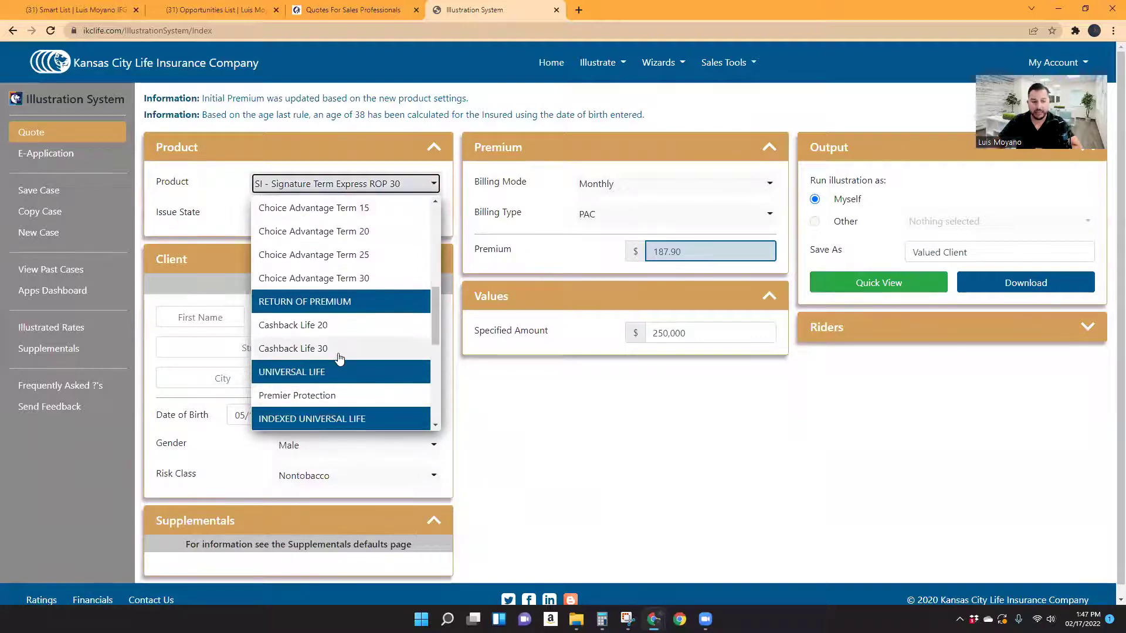
left_click(340, 350)
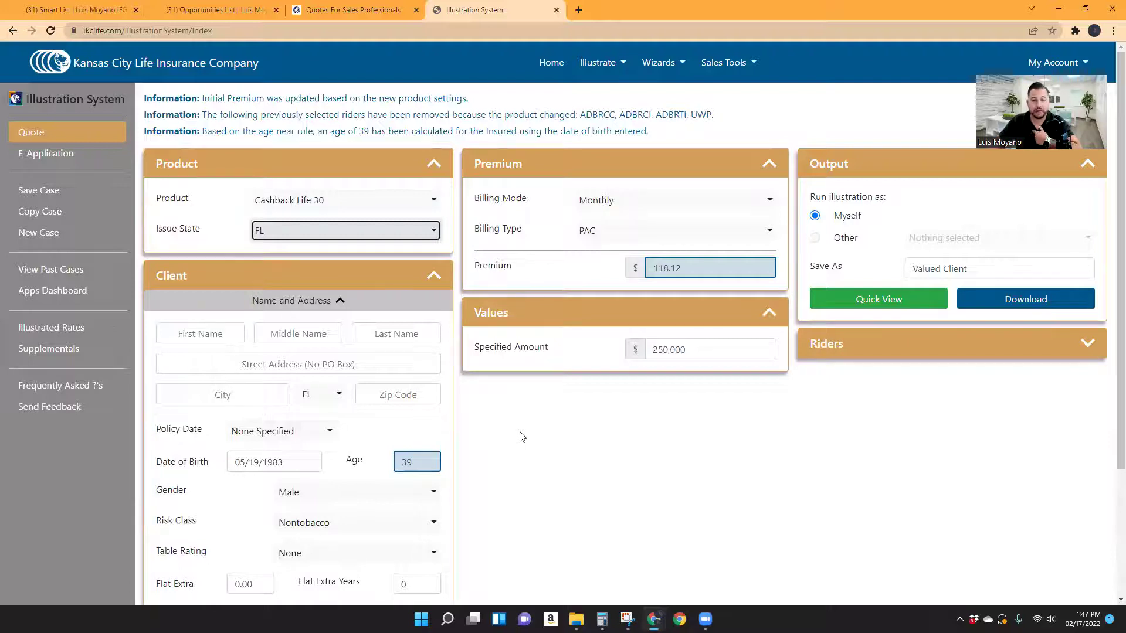
Try the Preferred Elite, Preferred and Standard Select Nontobacco risk classes for Cashback Life 30, and return the risk class to Nontobacco.
scroll(522, 437, "down", 1)
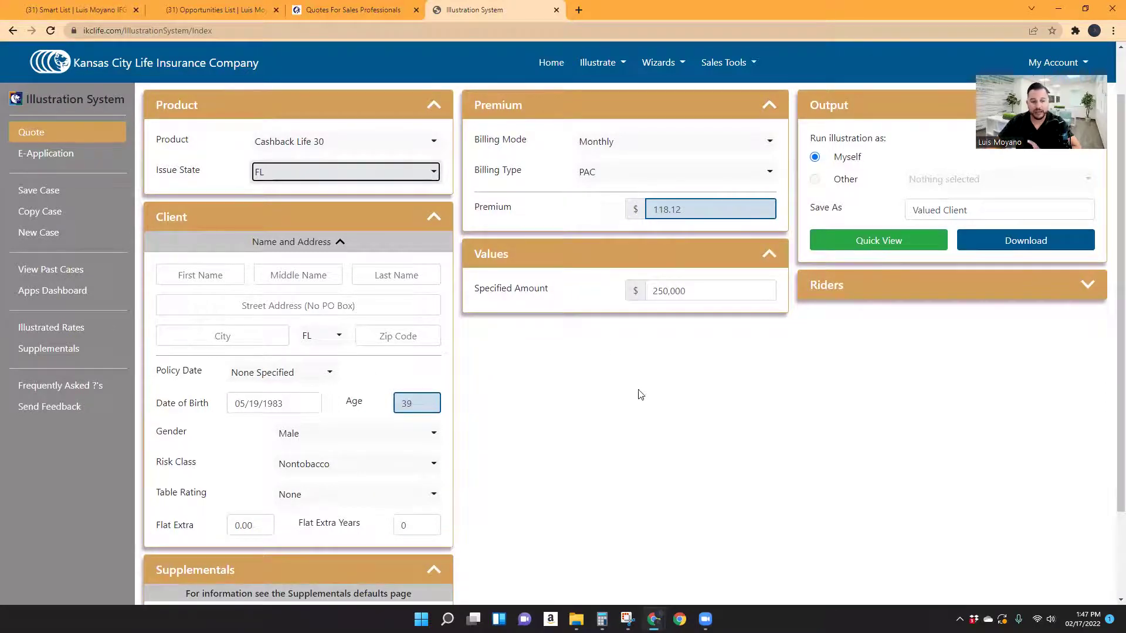
left_click(423, 478)
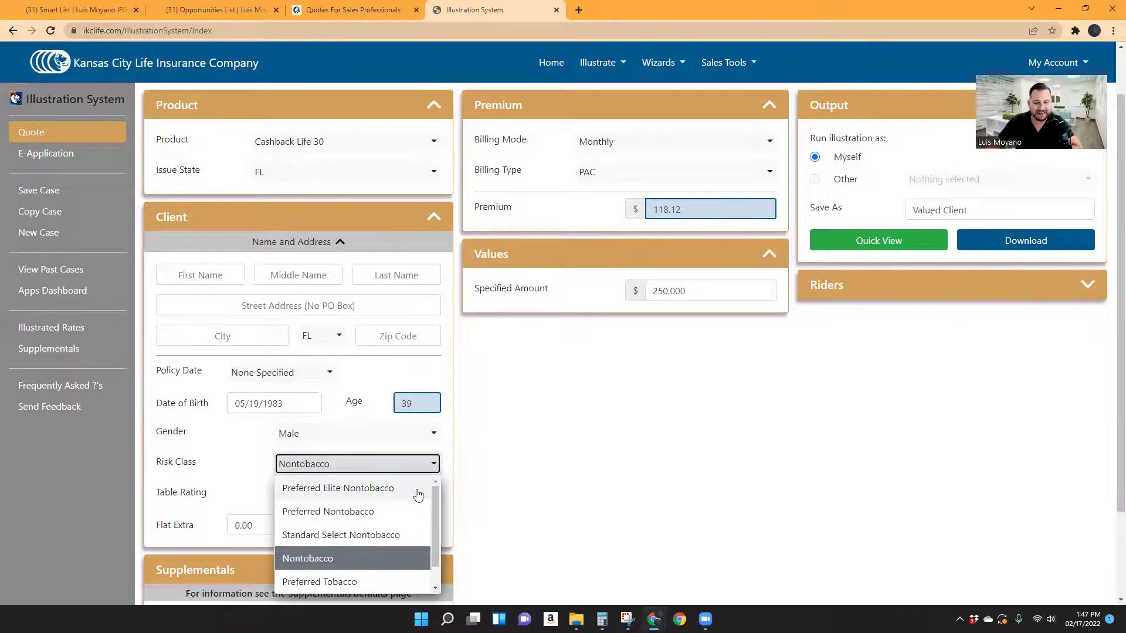
left_click(409, 492)
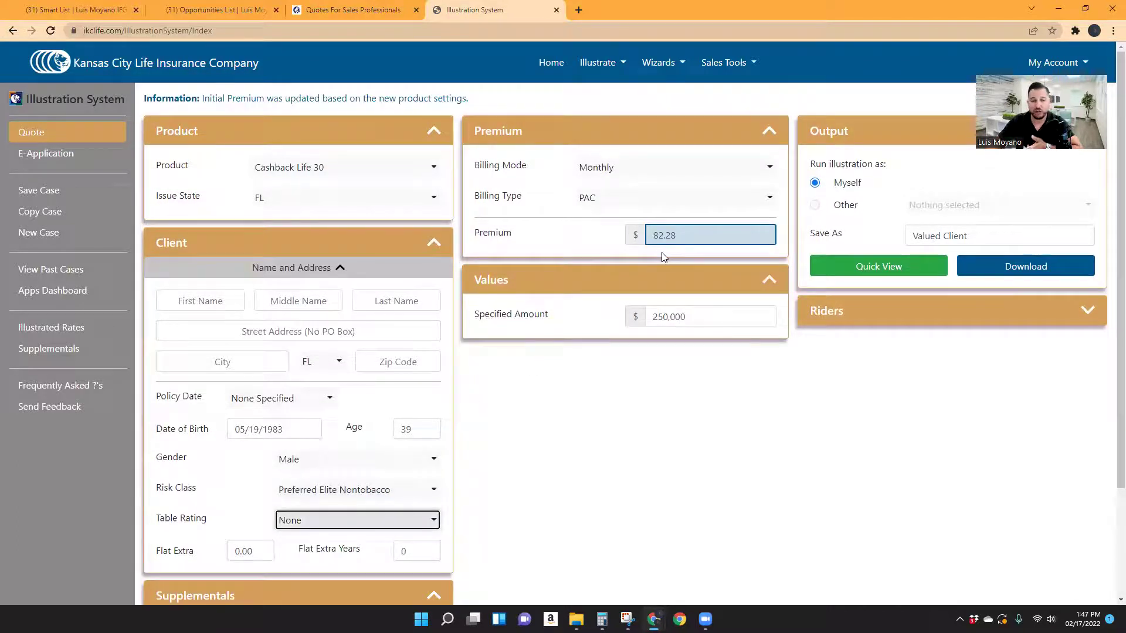
left_click(428, 492)
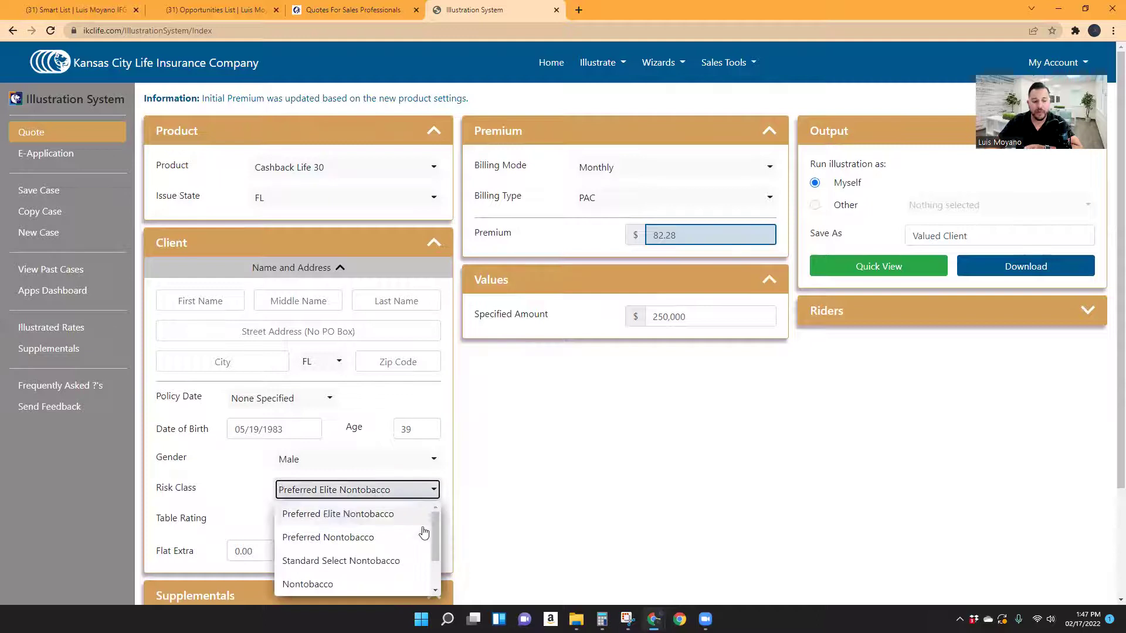
left_click(402, 538)
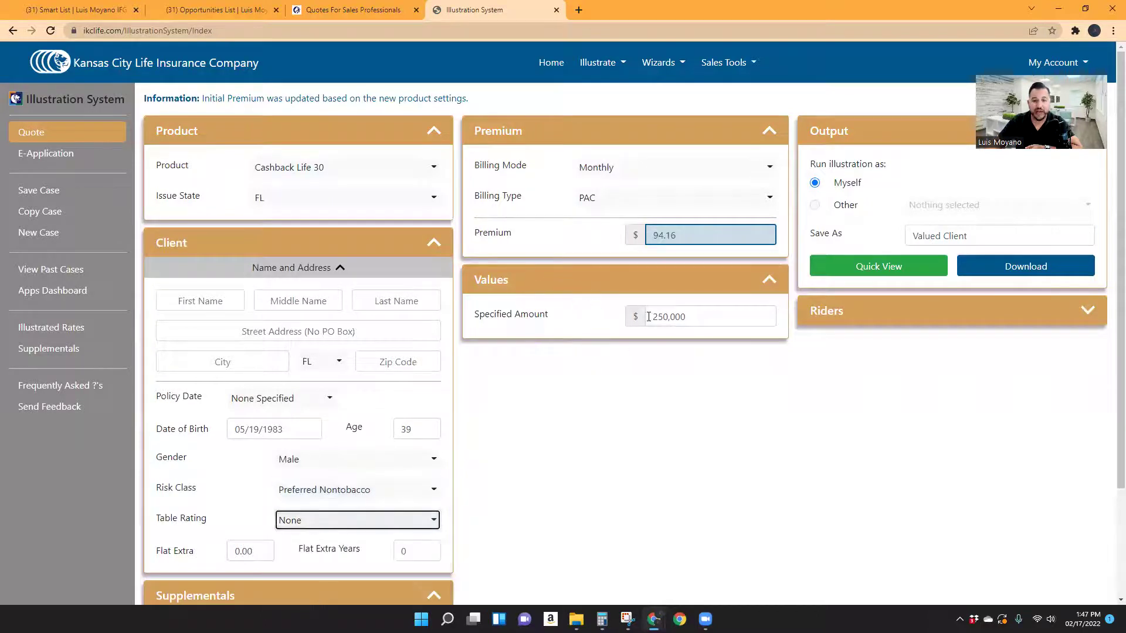
left_click(410, 496)
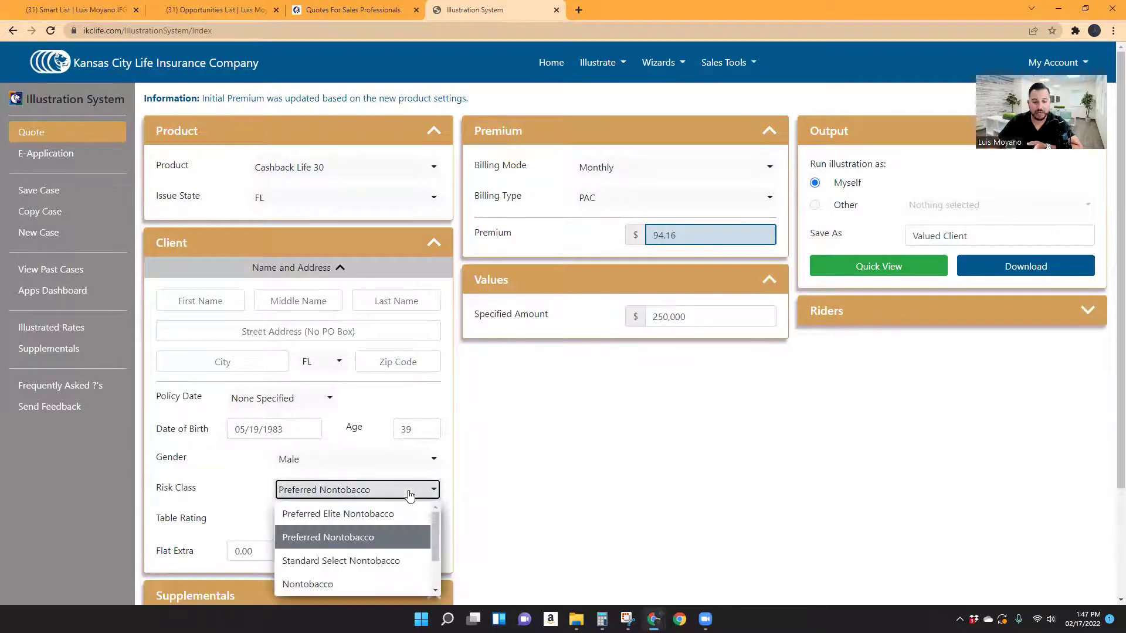
left_click(404, 561)
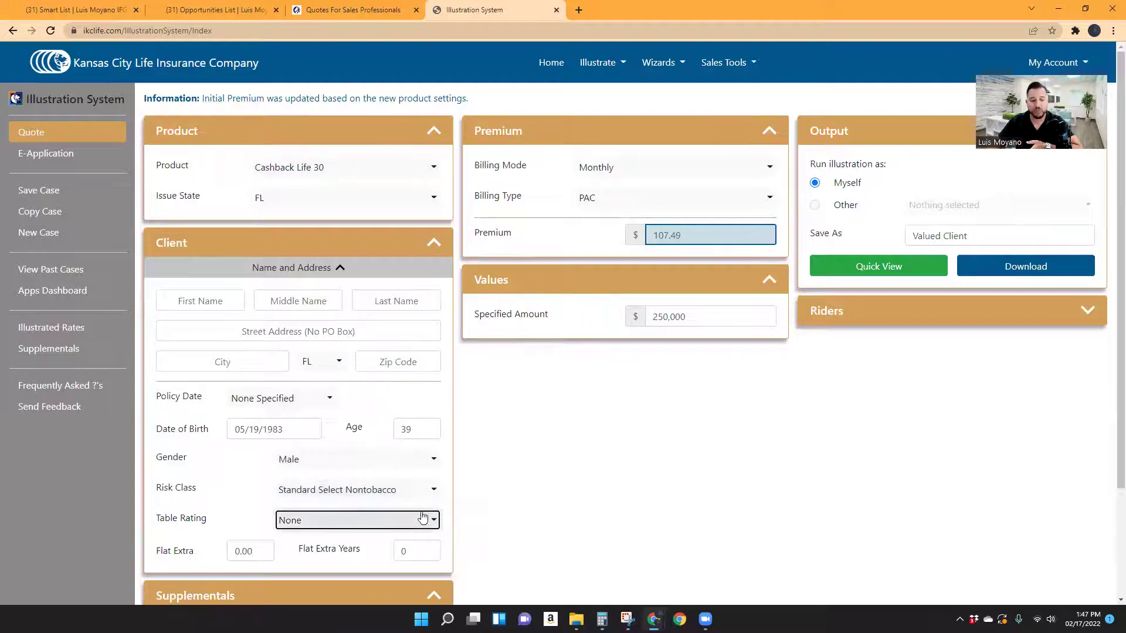
left_click(430, 490)
left_click(394, 573)
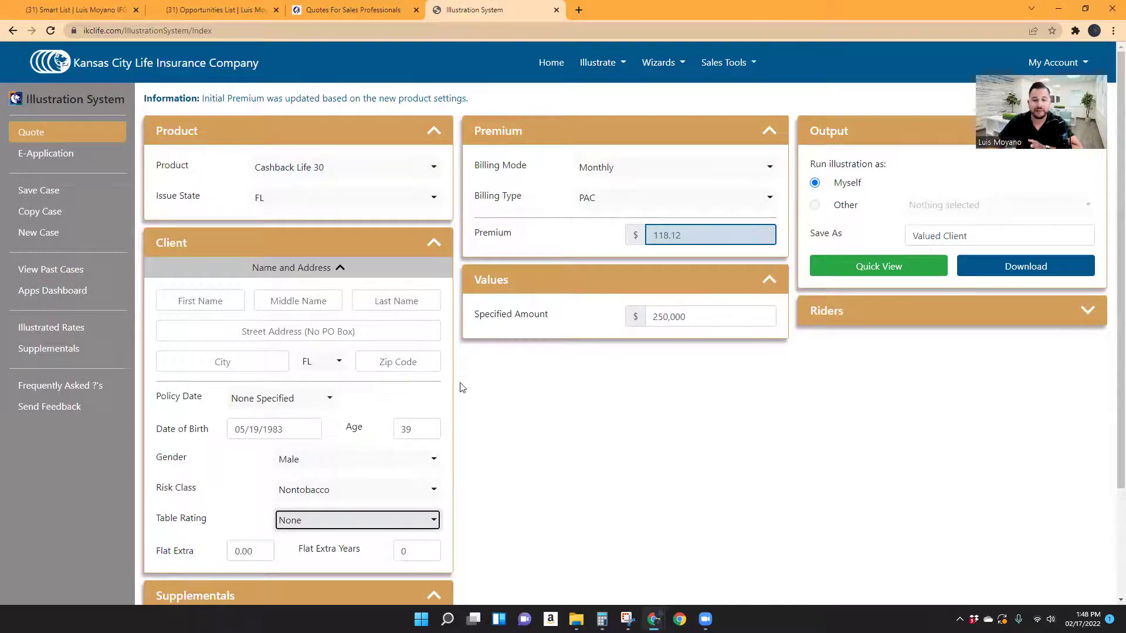
Set the illustration's product back to the simplified-issue SI - Signature Term Express ROP 30.
left_click(419, 172)
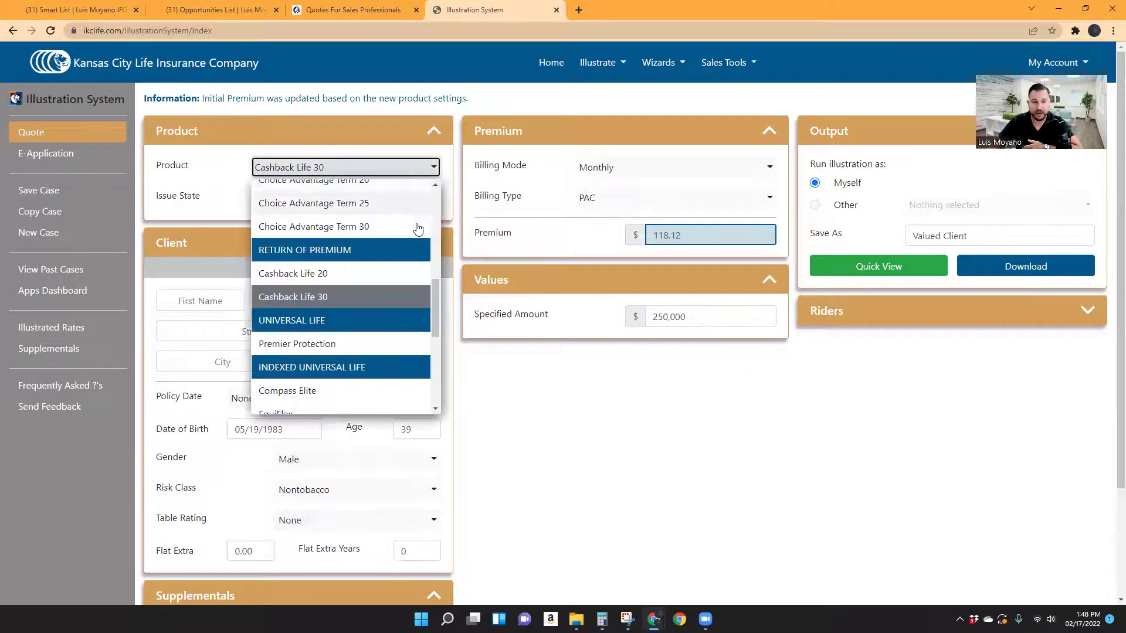
scroll(413, 254, "up", 5)
scroll(413, 254, "up", 1)
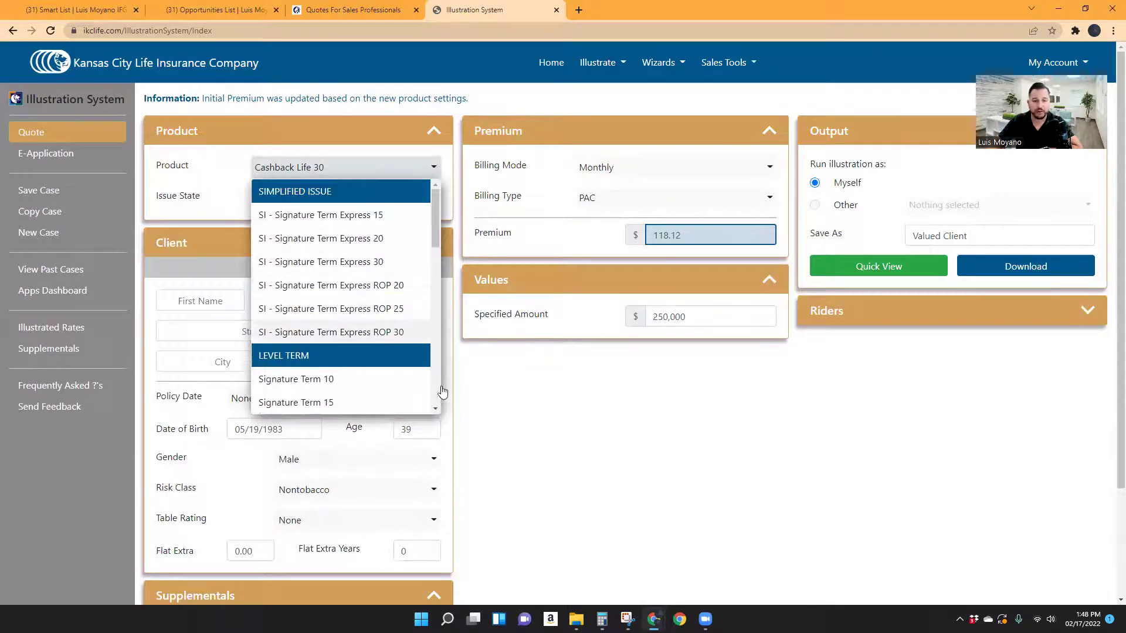
left_click(402, 332)
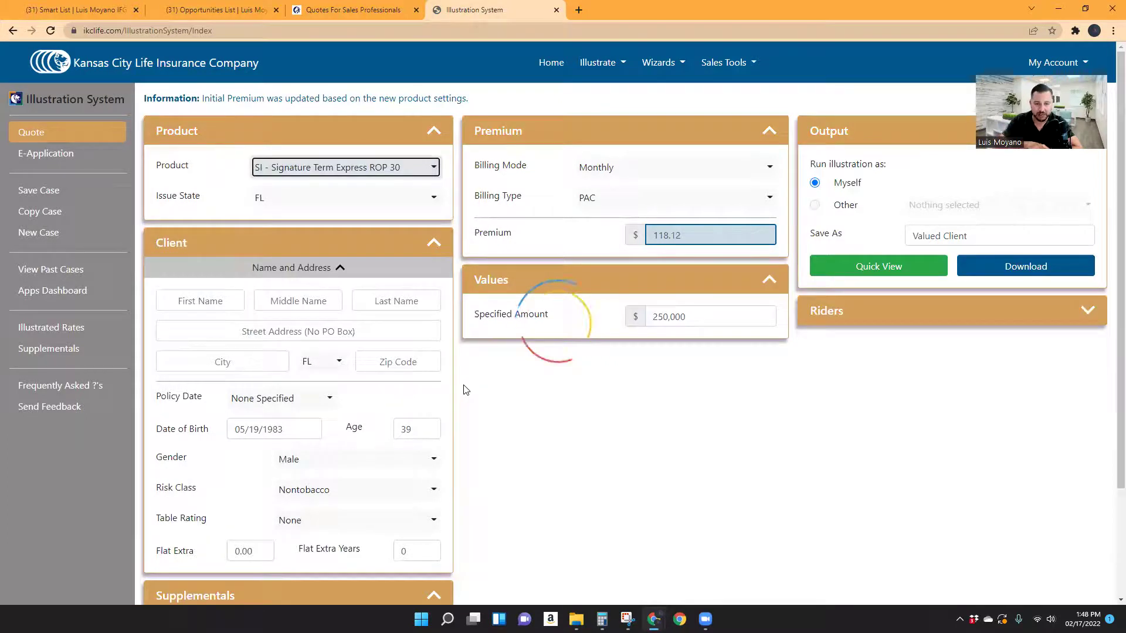
key("Tab")
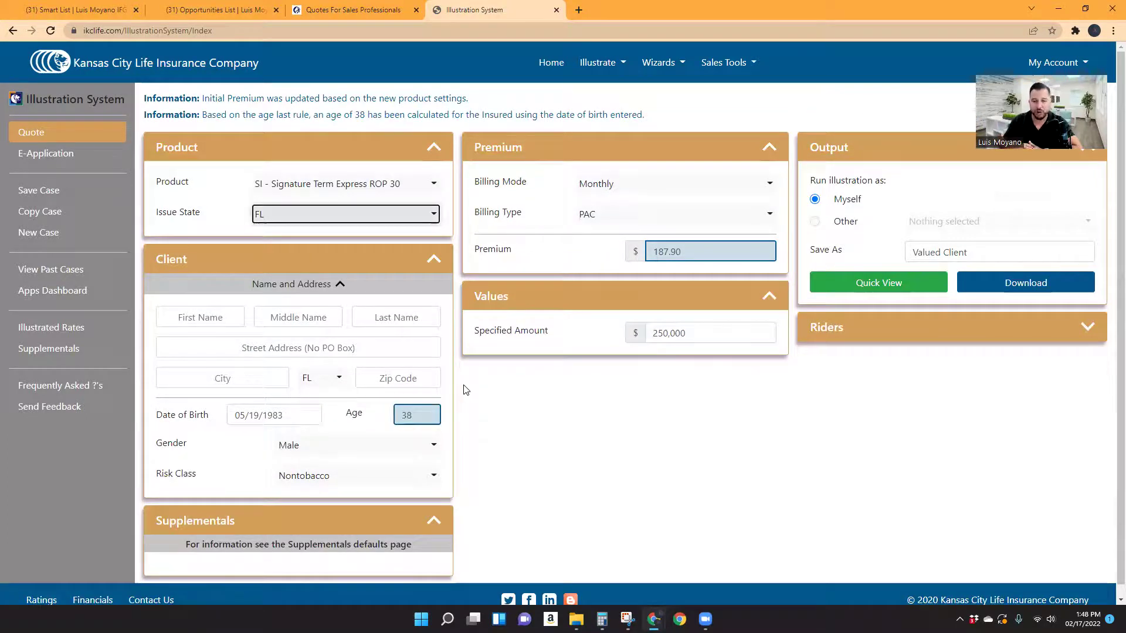